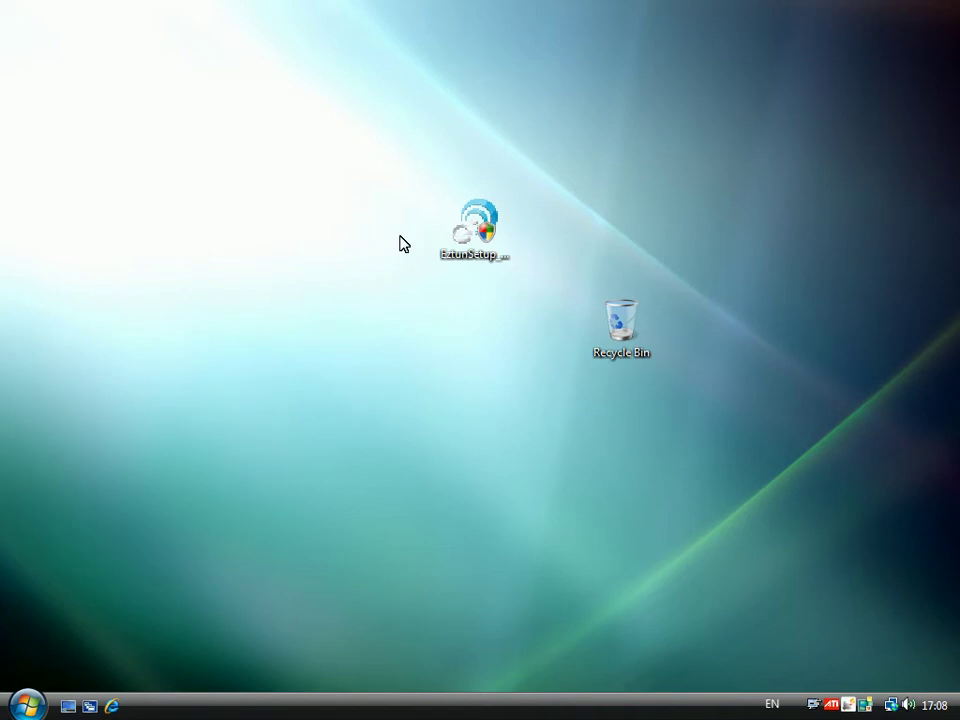
- Launch the Eztun setup file and allow the unverified installer to run
{"action": "double_click", "coordinate": [480, 233]}
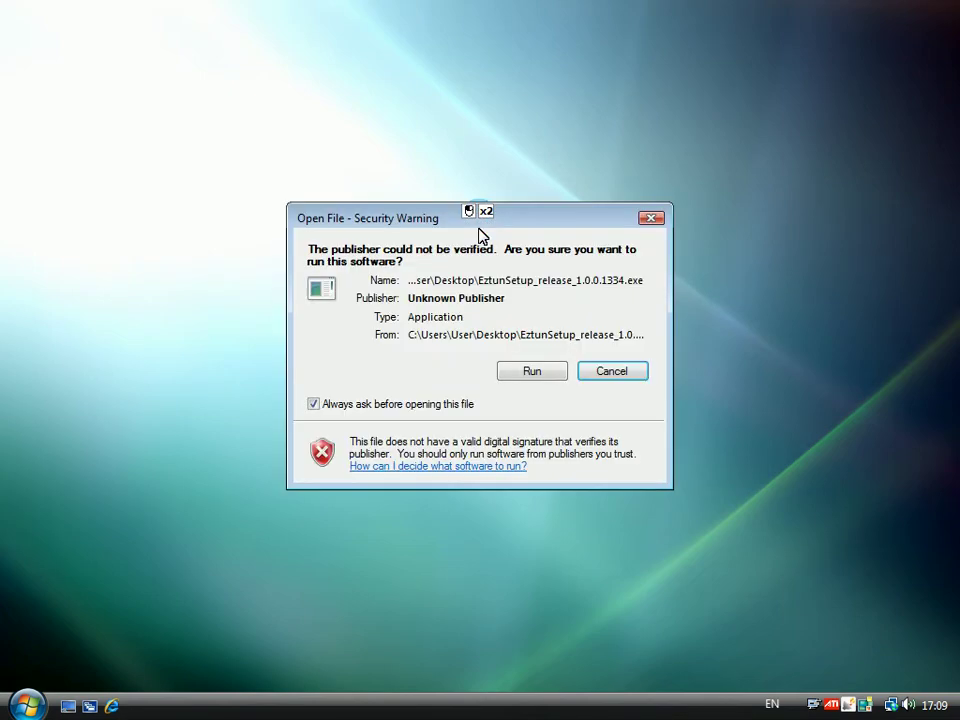
{"action": "left_click", "coordinate": [534, 372]}
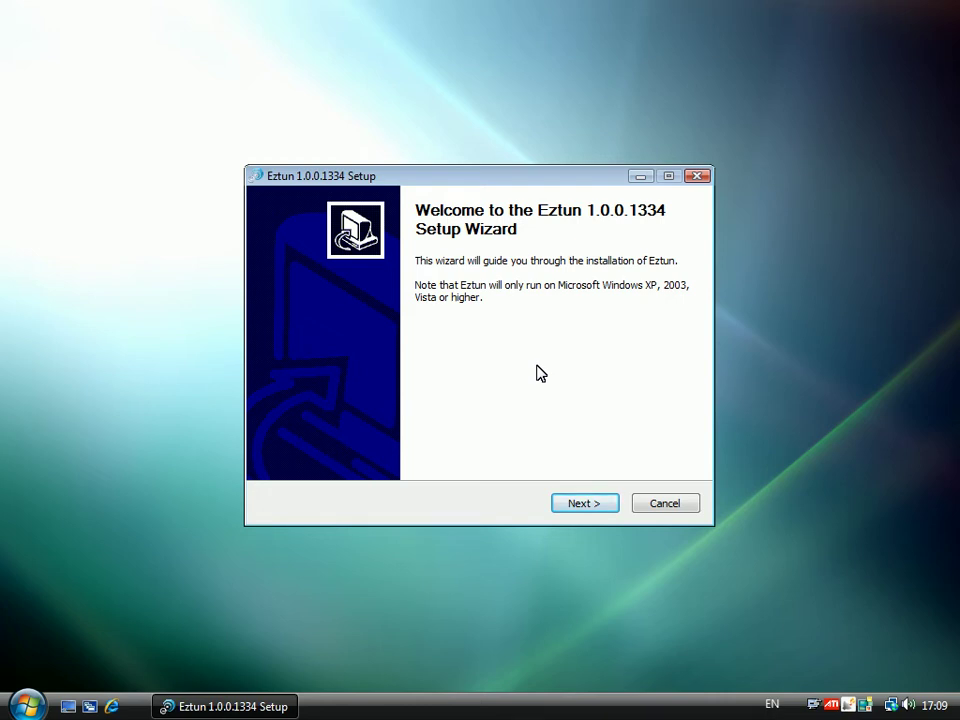
- Accept both the Eztun and OpenVPN license agreements after scrolling each to the end
{"action": "left_click", "coordinate": [592, 505]}
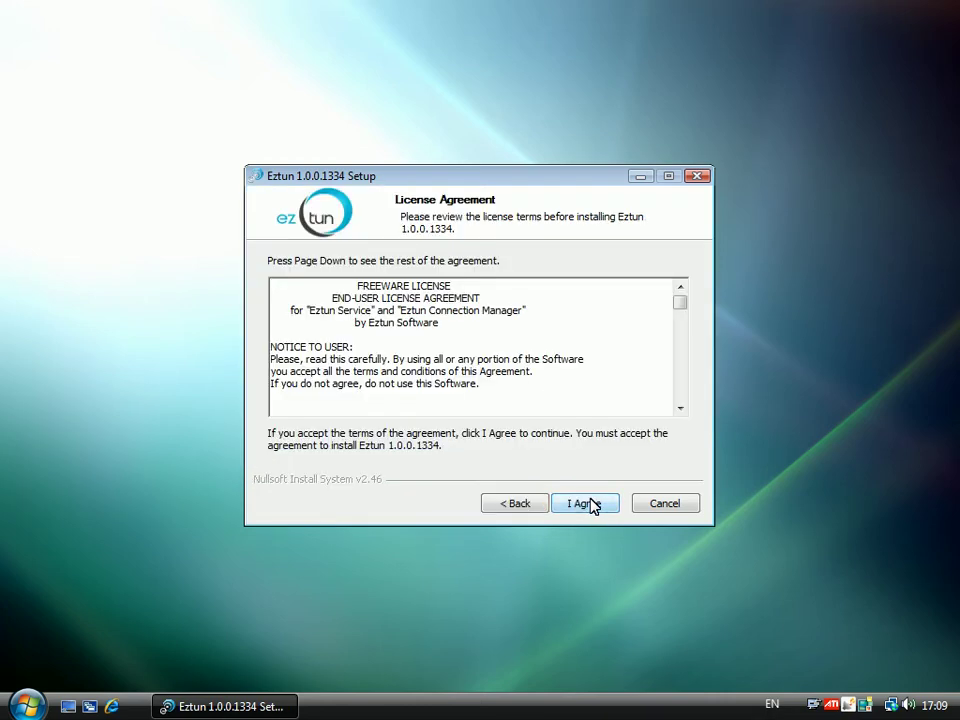
{"action": "left_click_drag", "start_coordinate": [679, 305], "coordinate": [680, 405]}
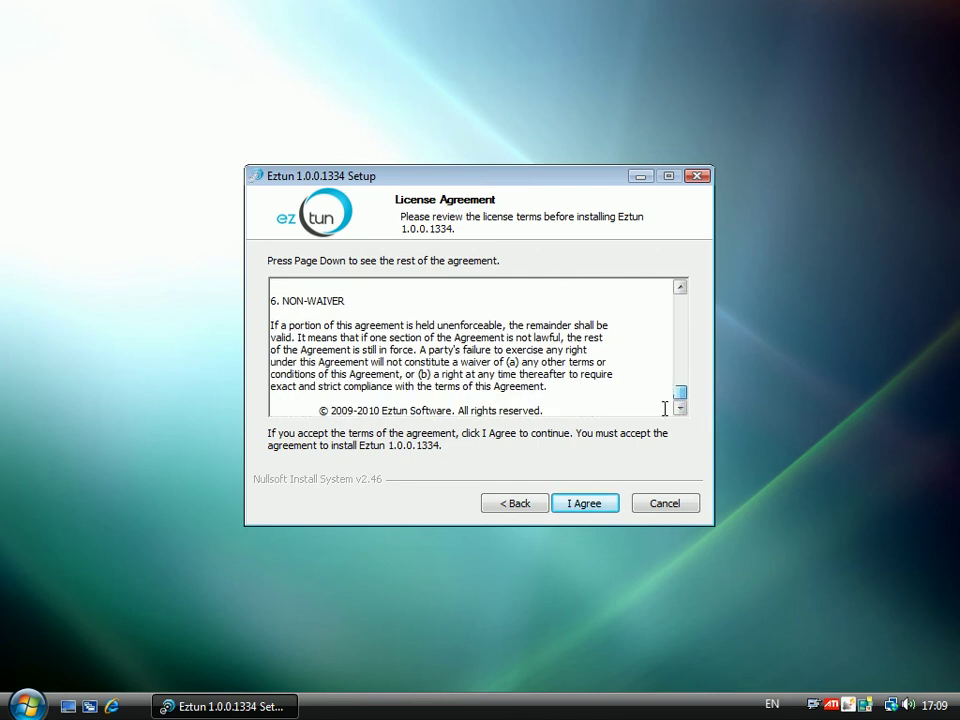
{"action": "left_click", "coordinate": [590, 505]}
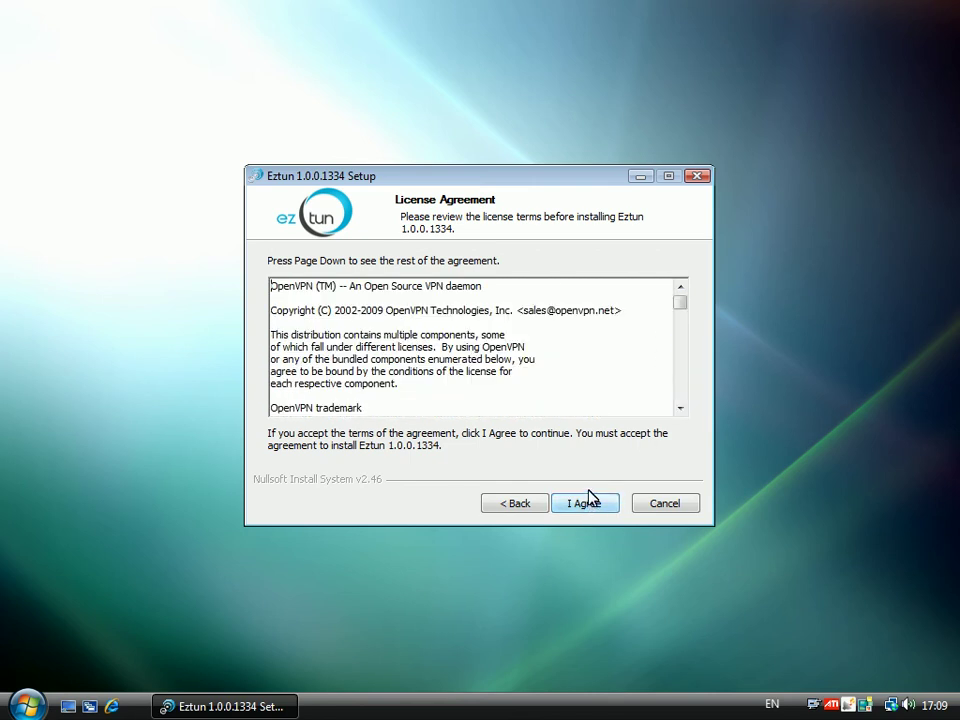
{"action": "left_click_drag", "start_coordinate": [676, 301], "coordinate": [681, 406]}
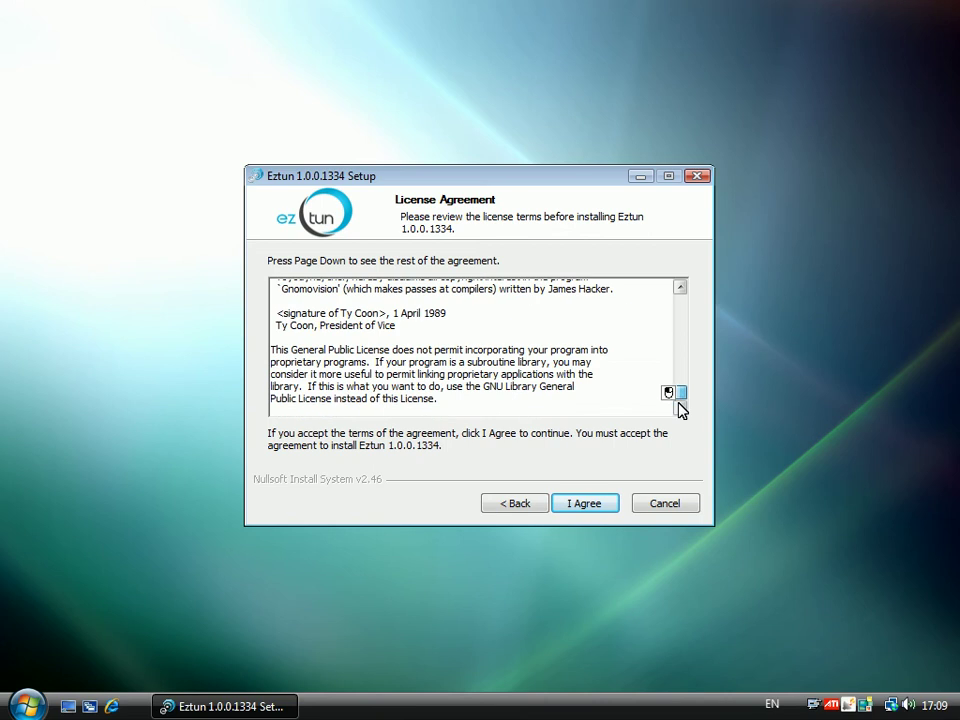
{"action": "left_click", "coordinate": [596, 505]}
- Install Eztun with default components into C:\Program Files\Eztun, allowing the TAP driver install
{"action": "left_click", "coordinate": [596, 505]}
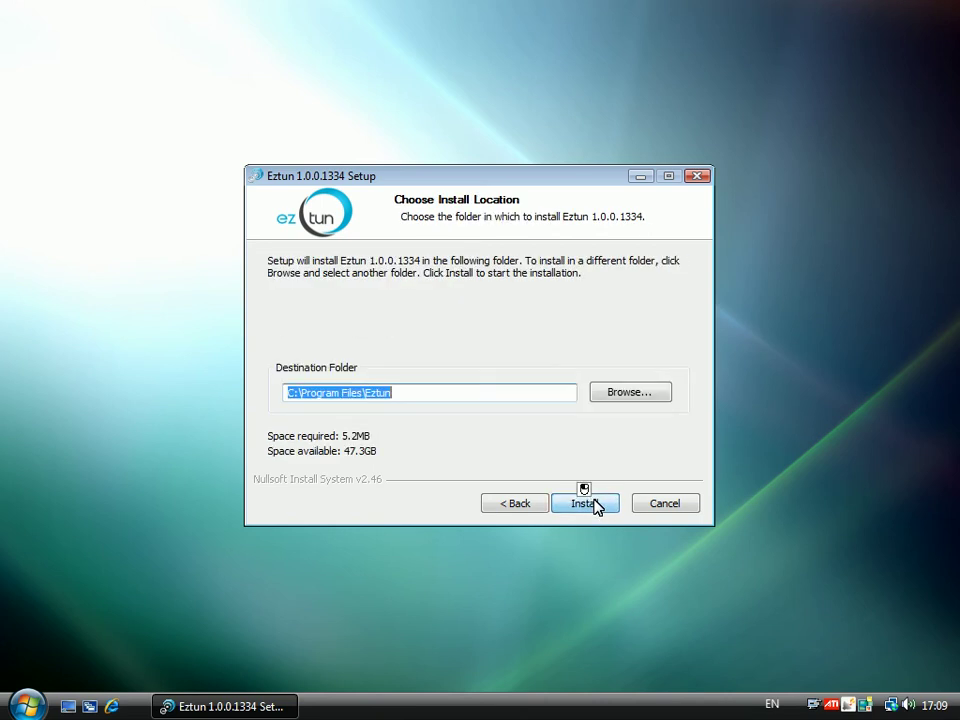
{"action": "left_click", "coordinate": [594, 505]}
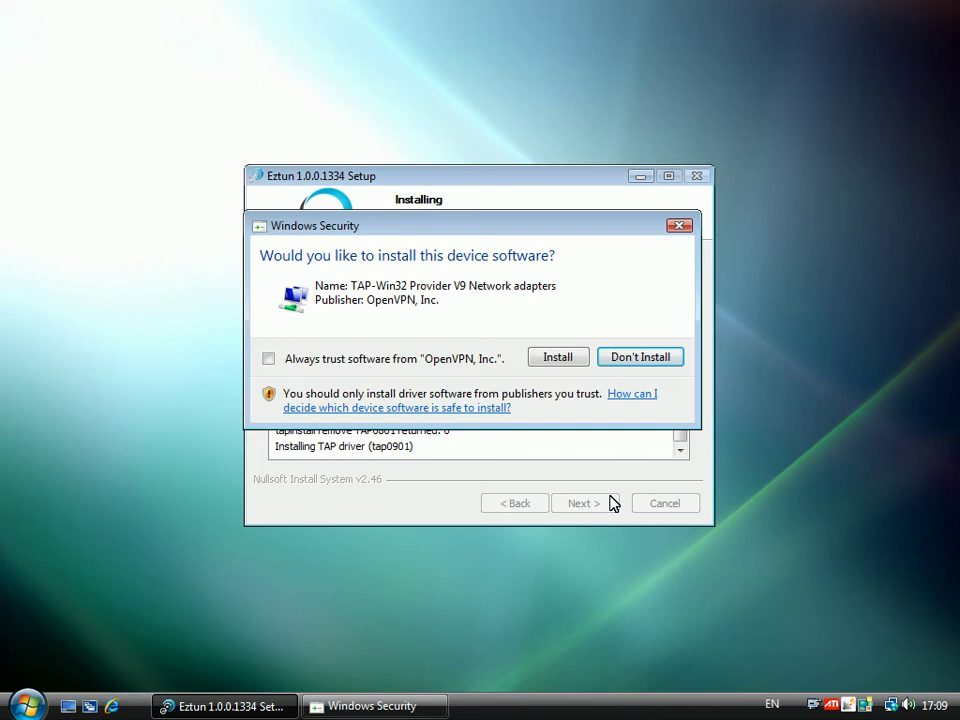
{"action": "left_click", "coordinate": [557, 358]}
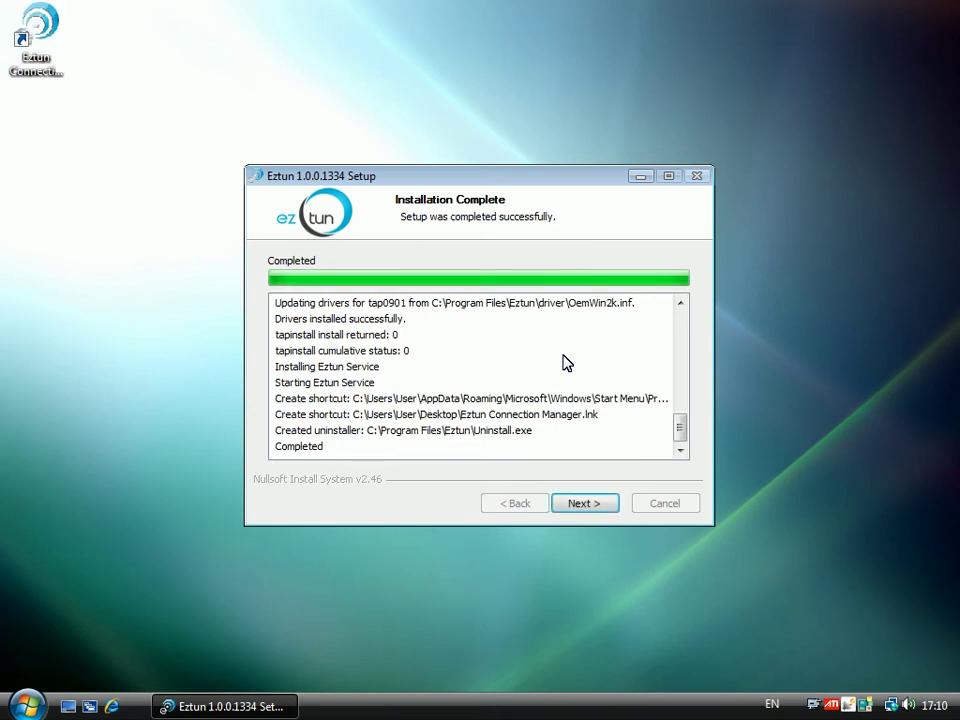
- Finish the setup wizard and open Eztun Connection Manager from the desktop and Start menu
{"action": "left_click", "coordinate": [594, 505]}
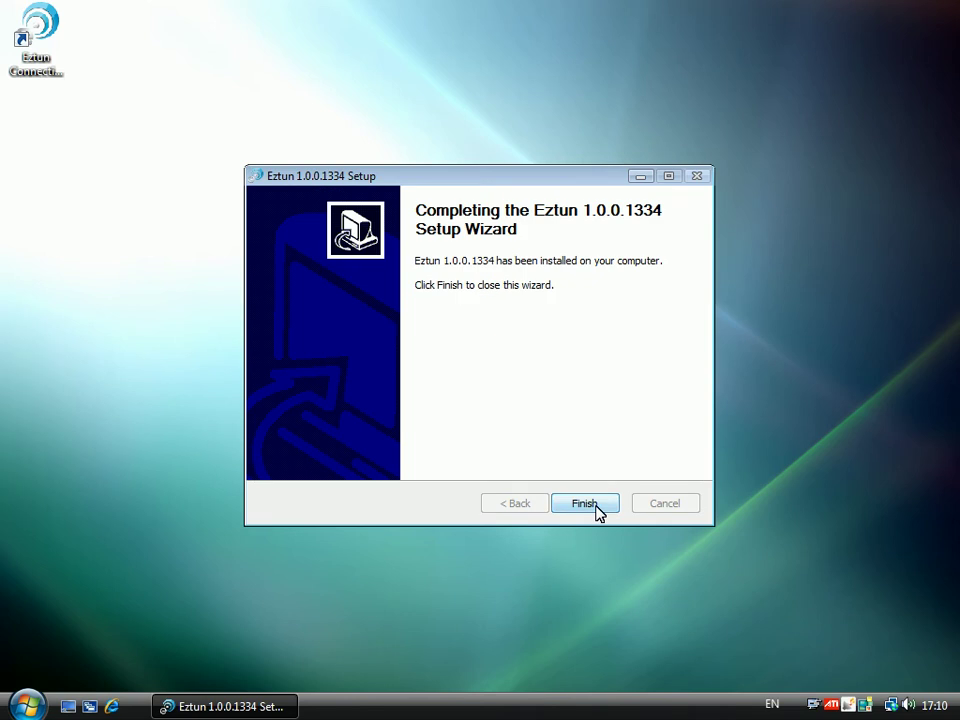
{"action": "left_click", "coordinate": [586, 504]}
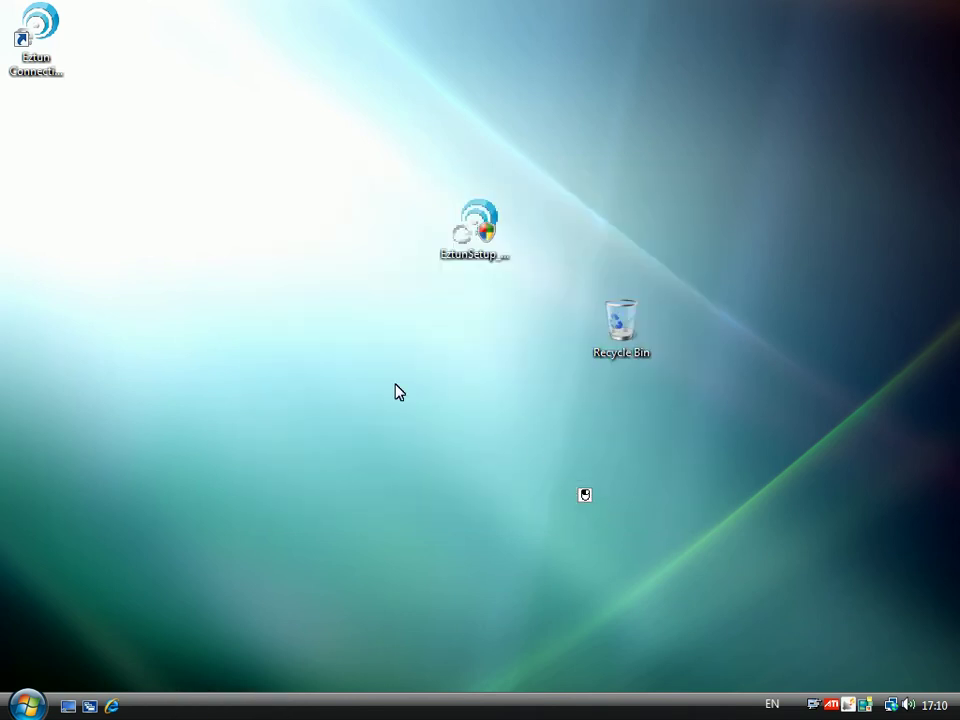
{"action": "double_click", "coordinate": [43, 40]}
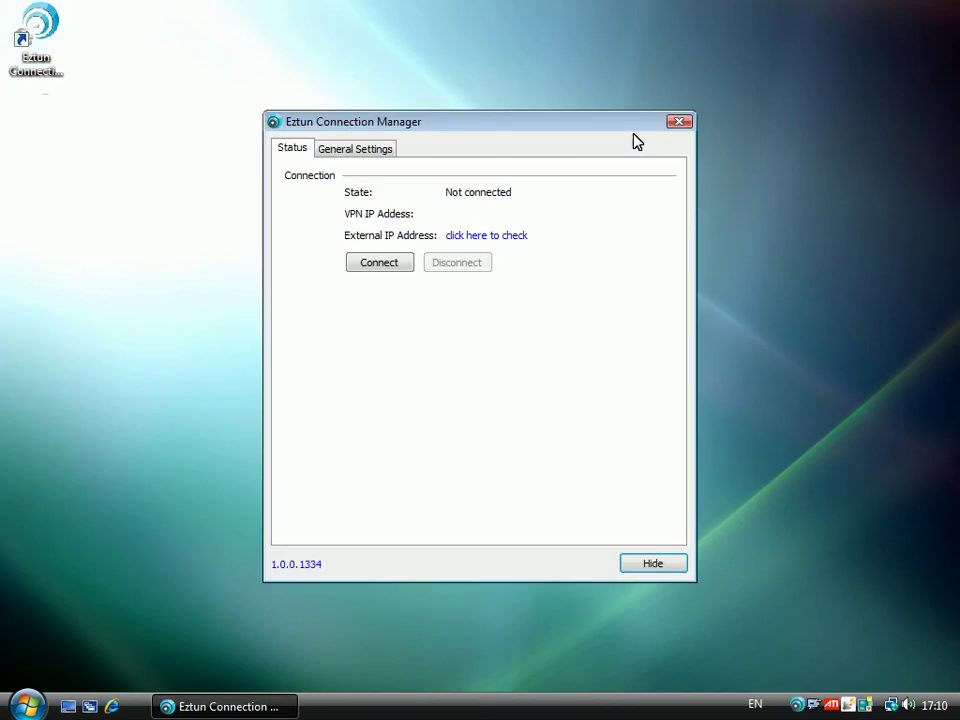
{"action": "left_click", "coordinate": [687, 123]}
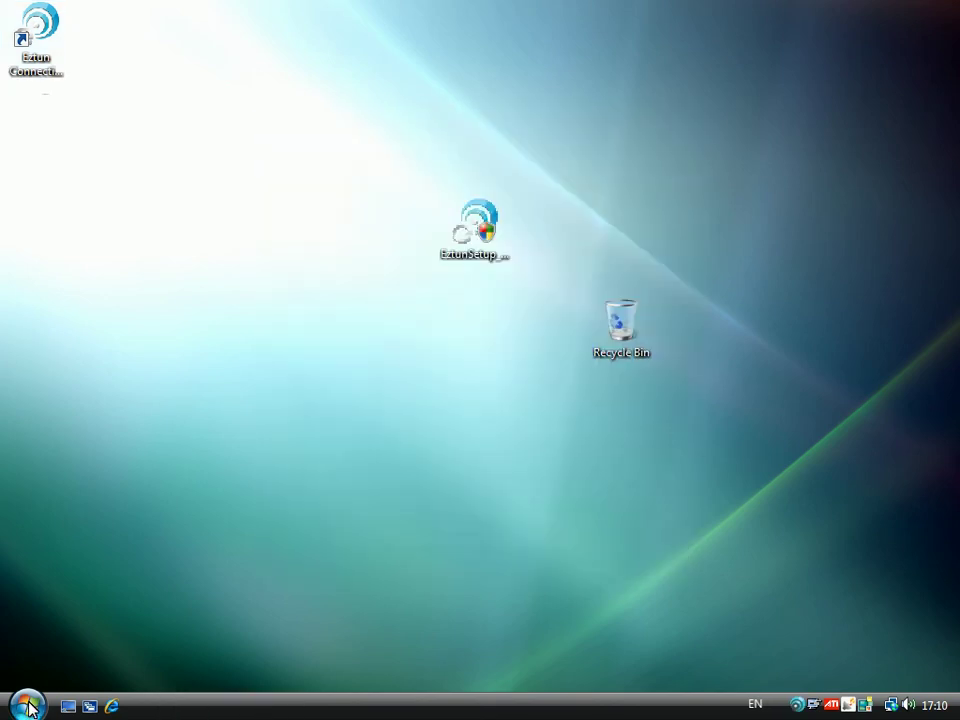
{"action": "left_click", "coordinate": [26, 705]}
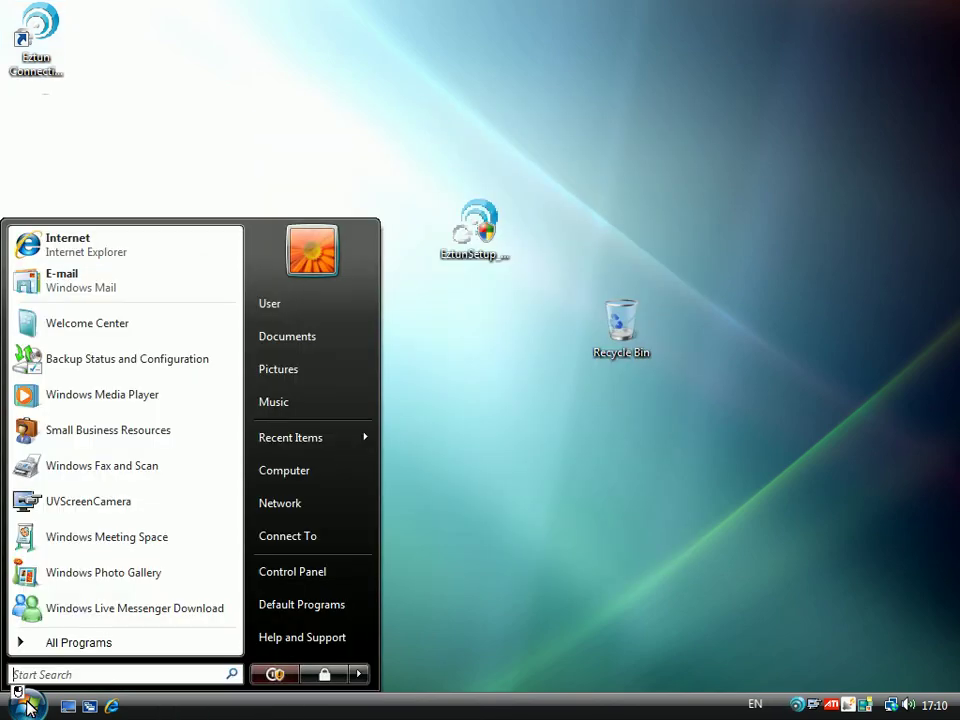
{"action": "left_click", "coordinate": [62, 640]}
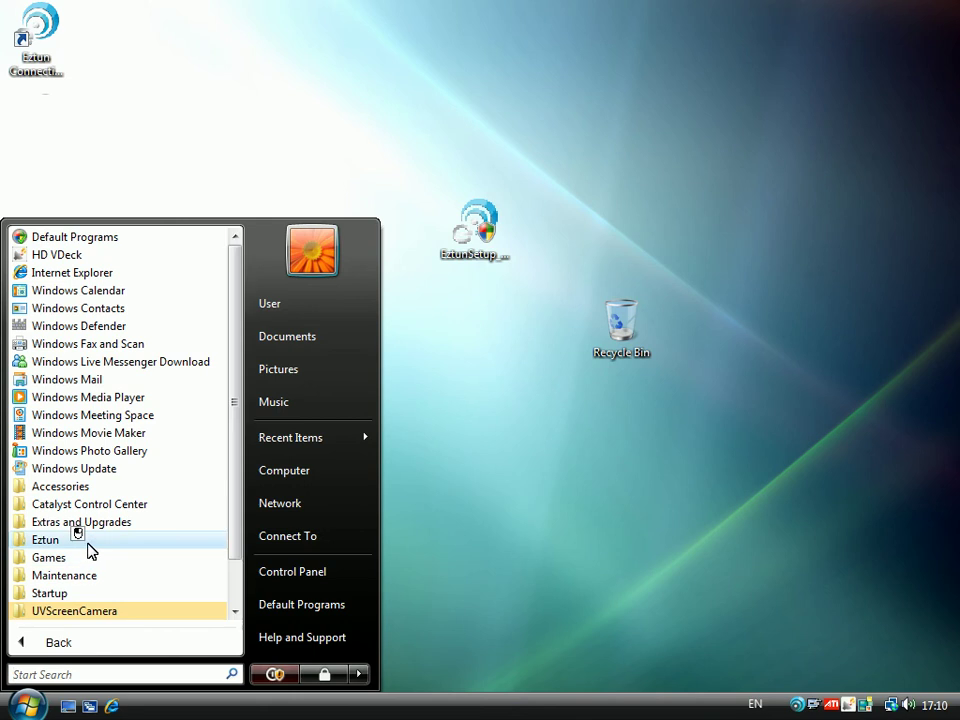
{"action": "left_click", "coordinate": [87, 545]}
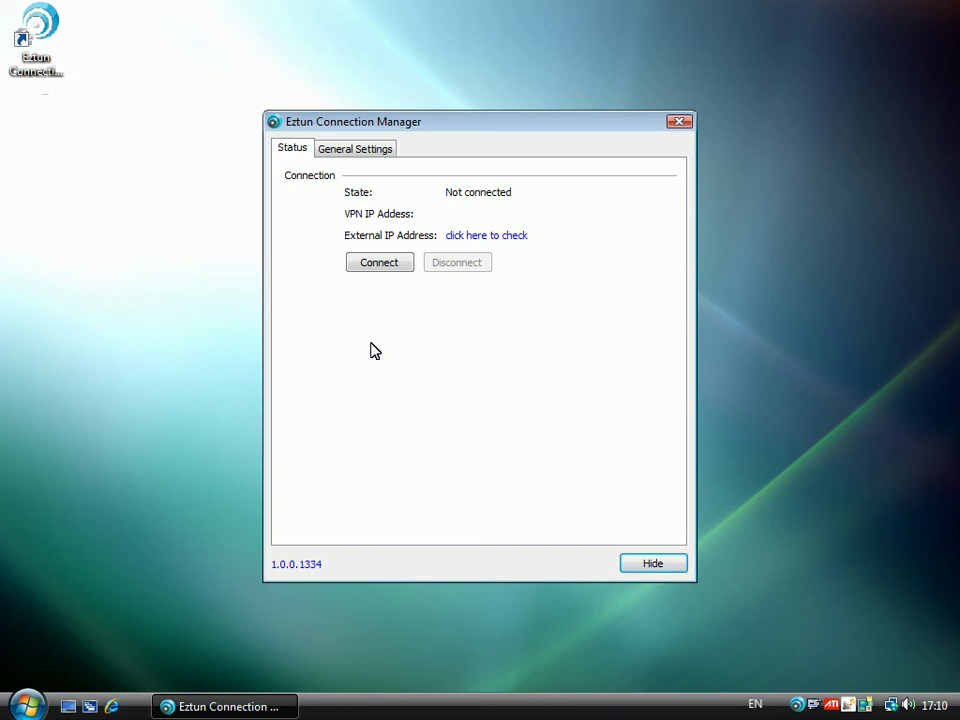
- Enter the login username and password in General Settings and save them
{"action": "left_click", "coordinate": [374, 150]}
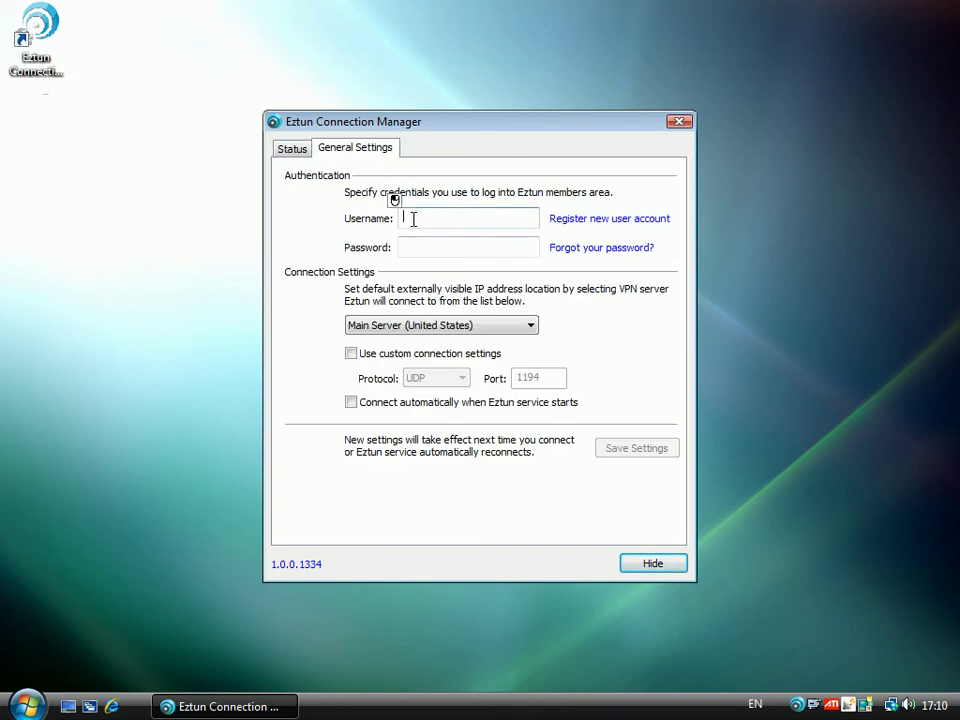
{"action": "type", "text": "U"}
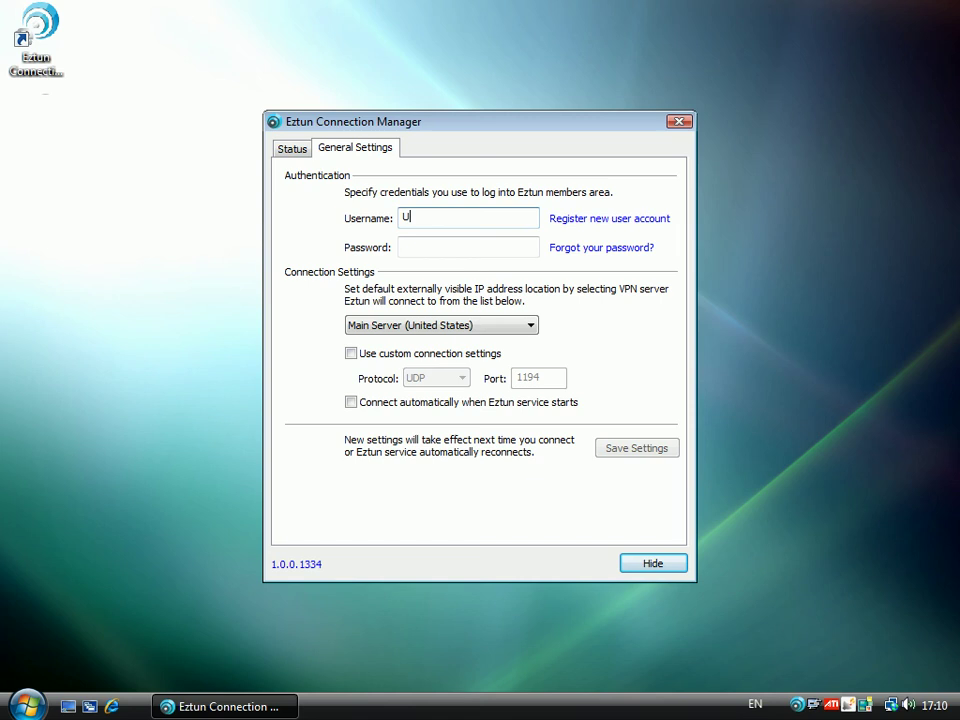
{"action": "type", "text": "sernam"}
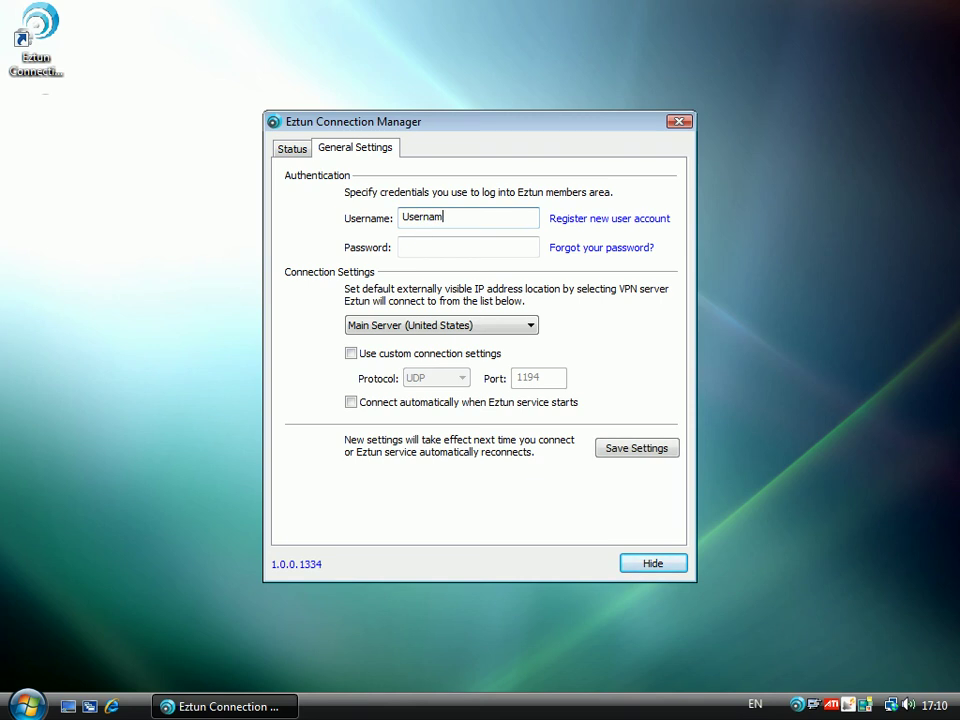
{"action": "type", "text": "e"}
{"action": "key", "text": "Tab"}
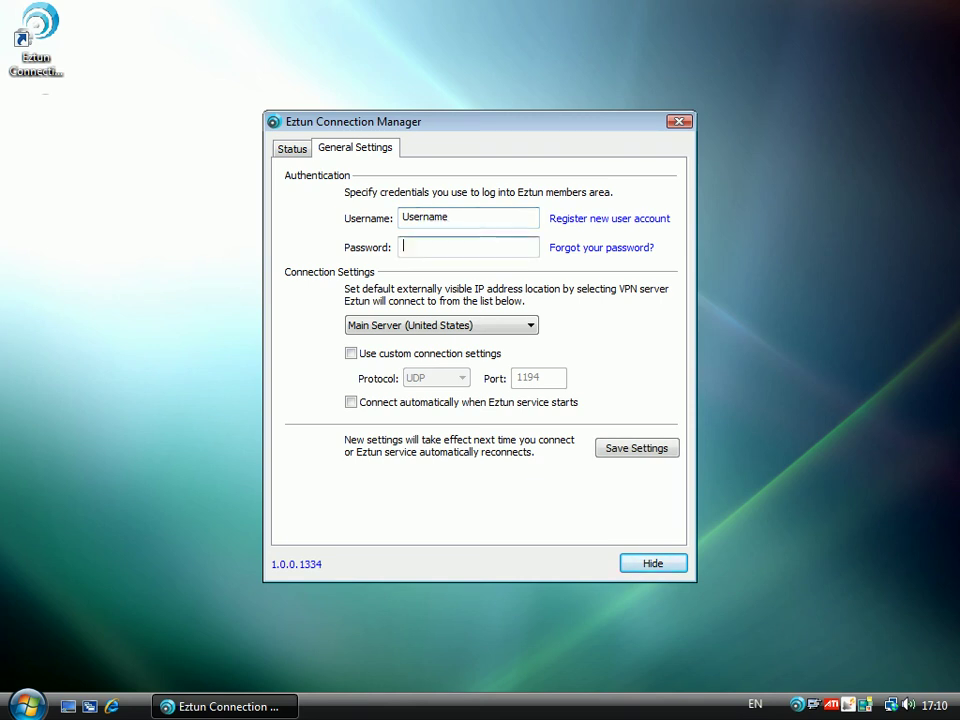
{"action": "type", "text": "pas"}
{"action": "type", "text": "swo"}
{"action": "left_click", "coordinate": [627, 452]}
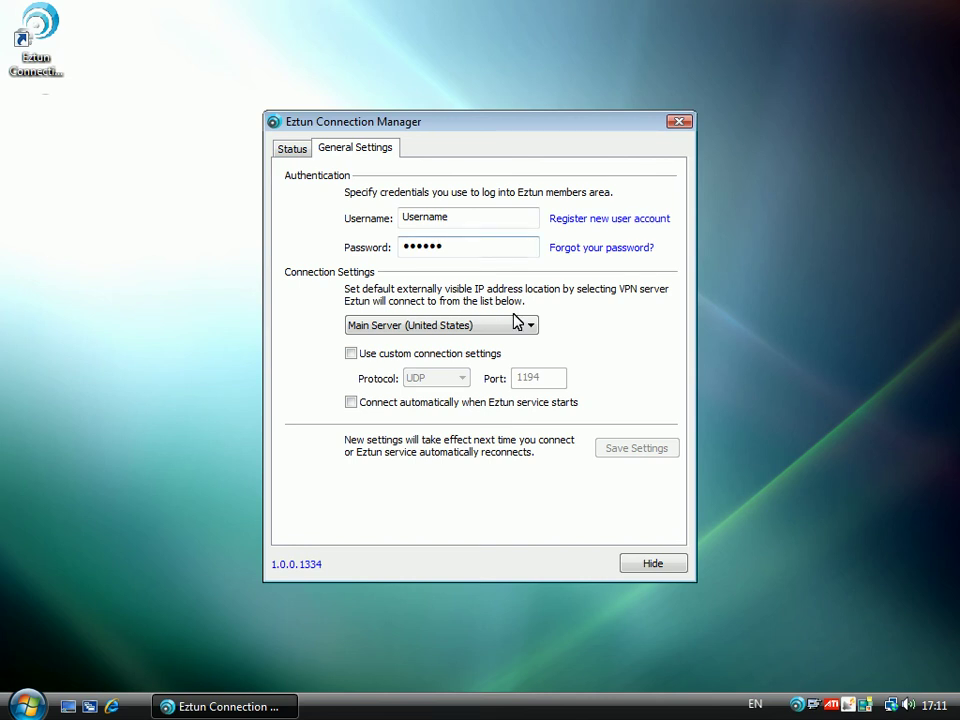
- Select Main Server (United States) as the VPN server
{"action": "left_click", "coordinate": [533, 327]}
{"action": "left_click", "coordinate": [535, 328]}
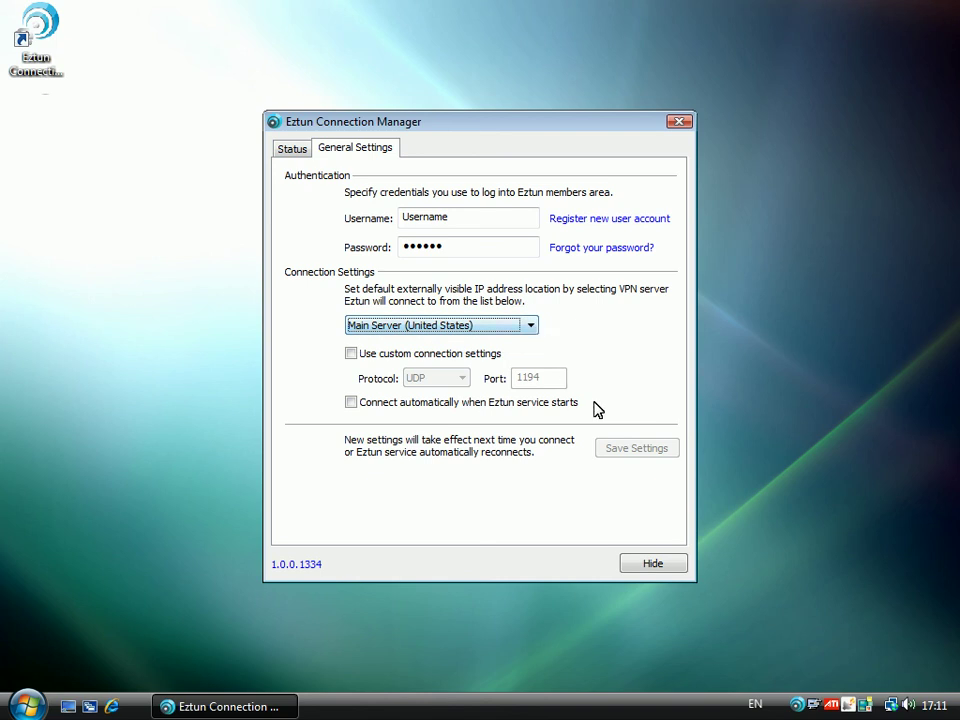
{"action": "left_click", "coordinate": [537, 315]}
- Start connecting to the VPN from the Status page
{"action": "left_click", "coordinate": [297, 150]}
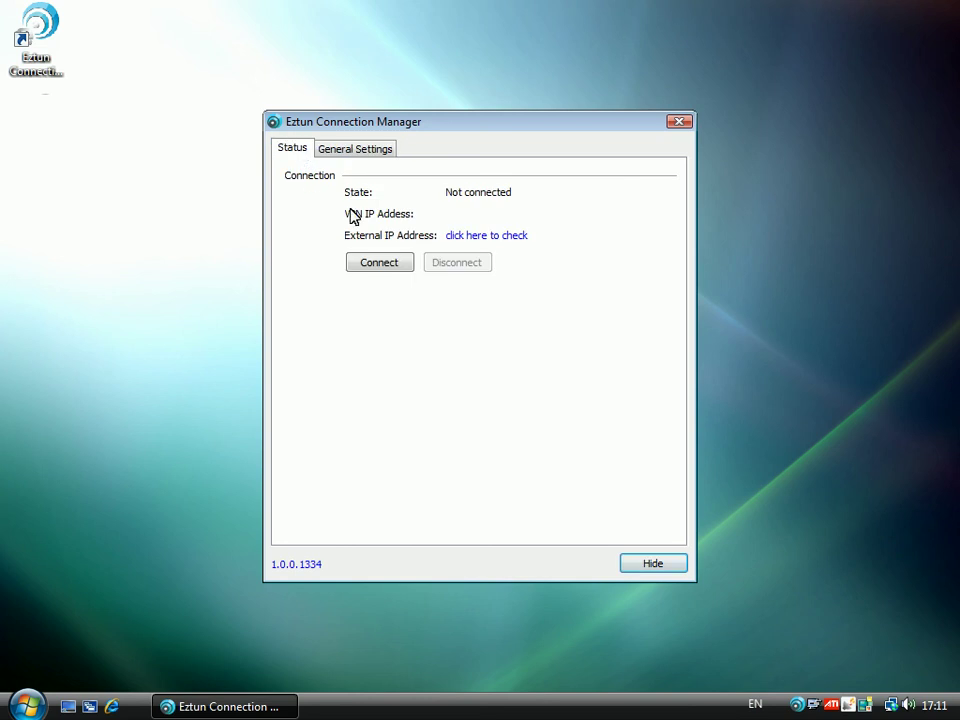
{"action": "left_click", "coordinate": [390, 266]}
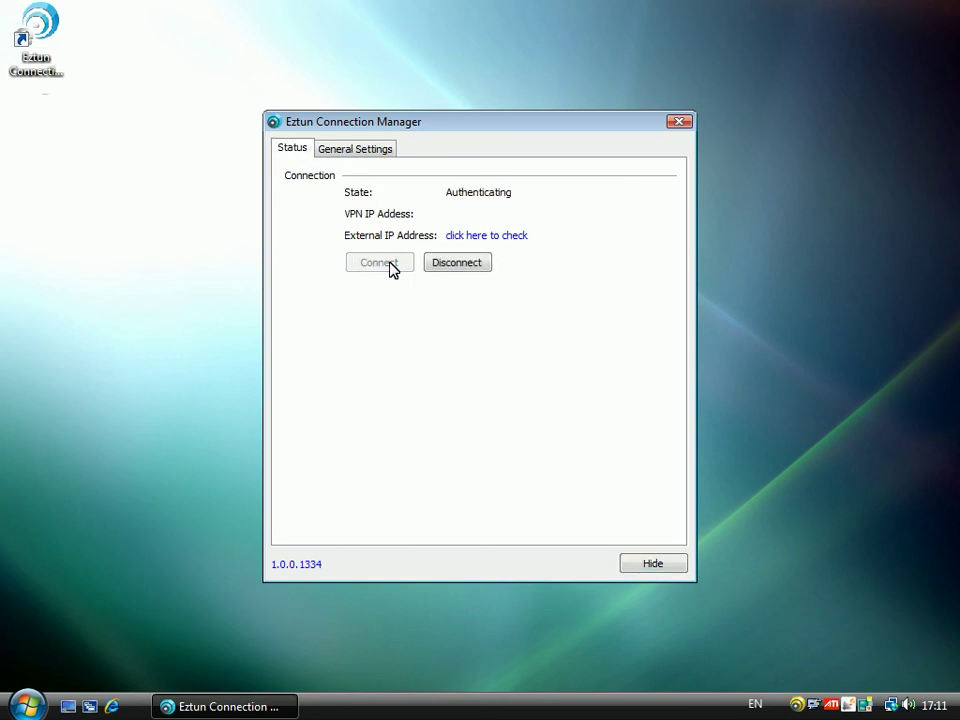